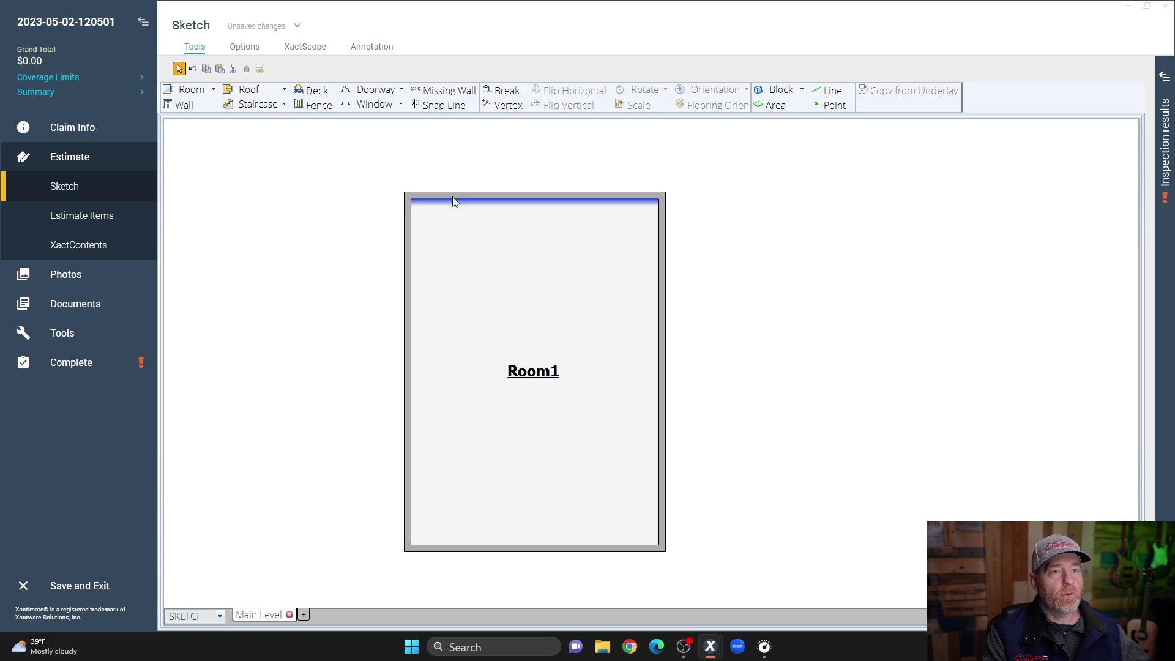
- Open the Staircase dropdown's list of stair types
left_click(283, 105)
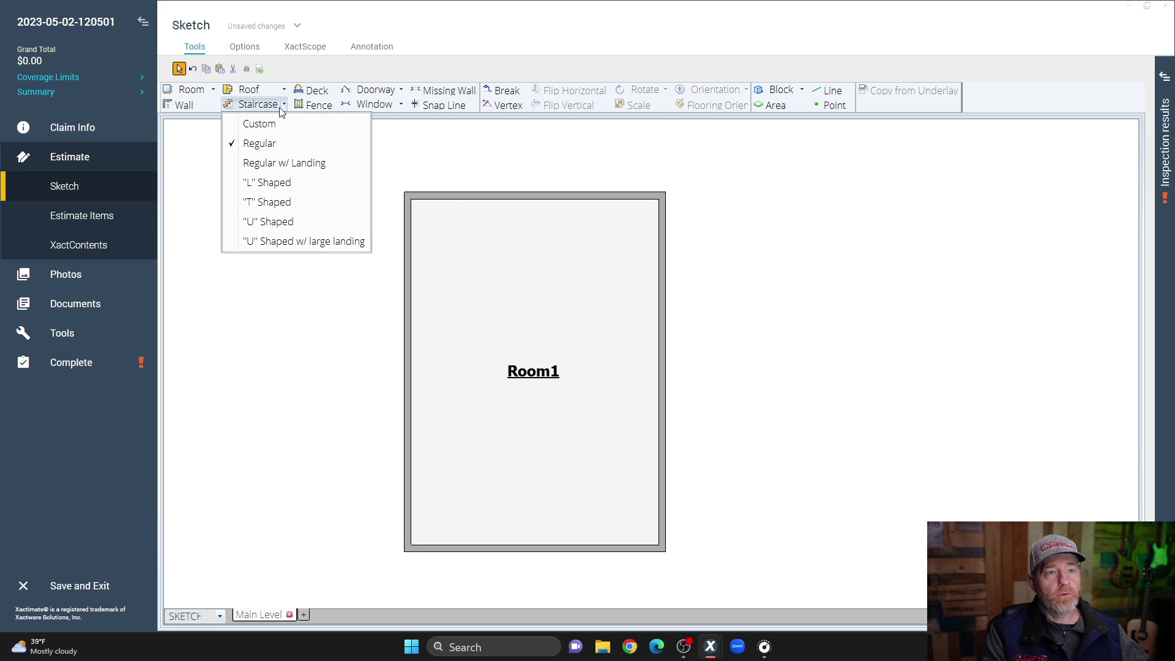
- Place a Regular 3'-wide straight staircase against the outside of Room1's left wall
left_click(273, 144)
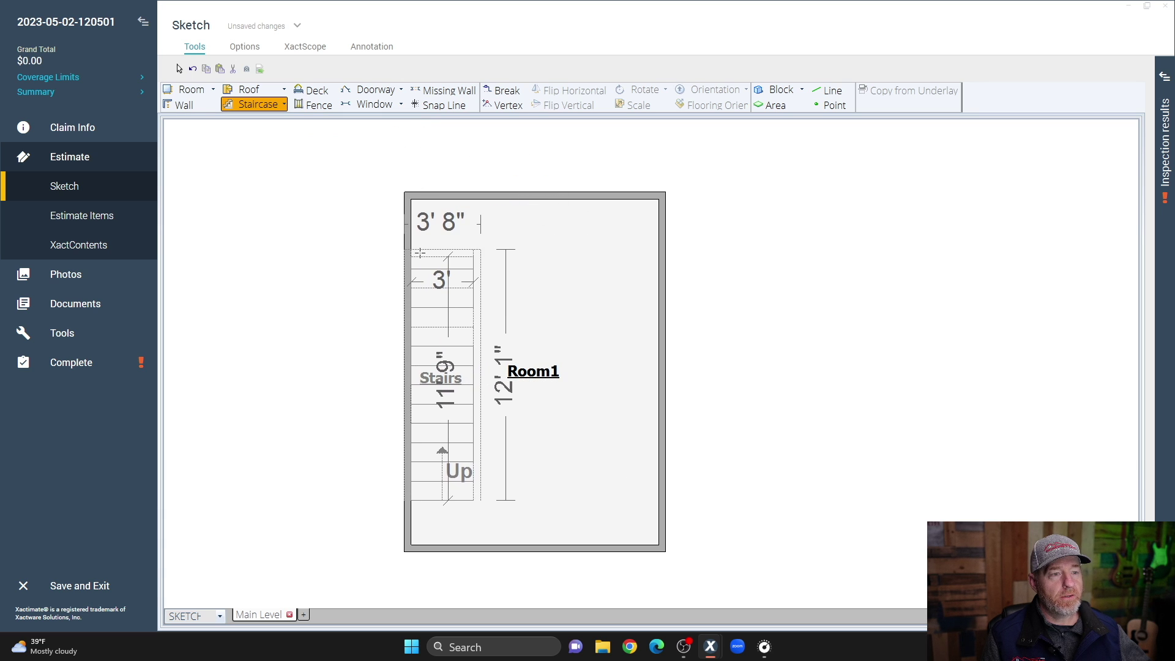
key("Escape")
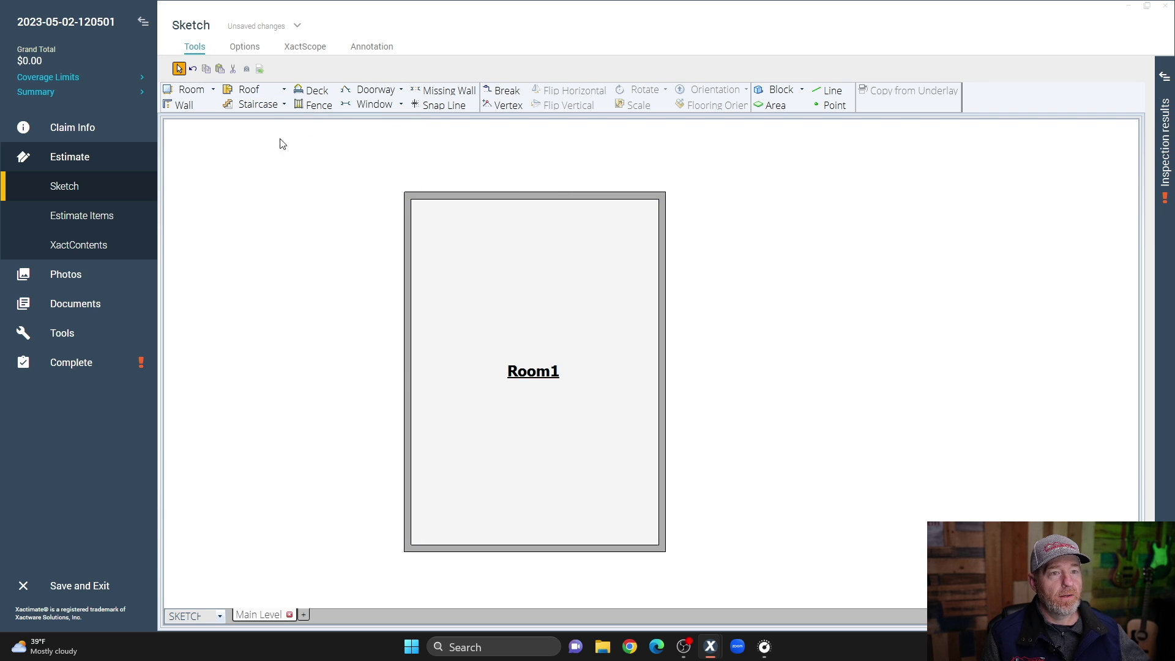
left_click(256, 106)
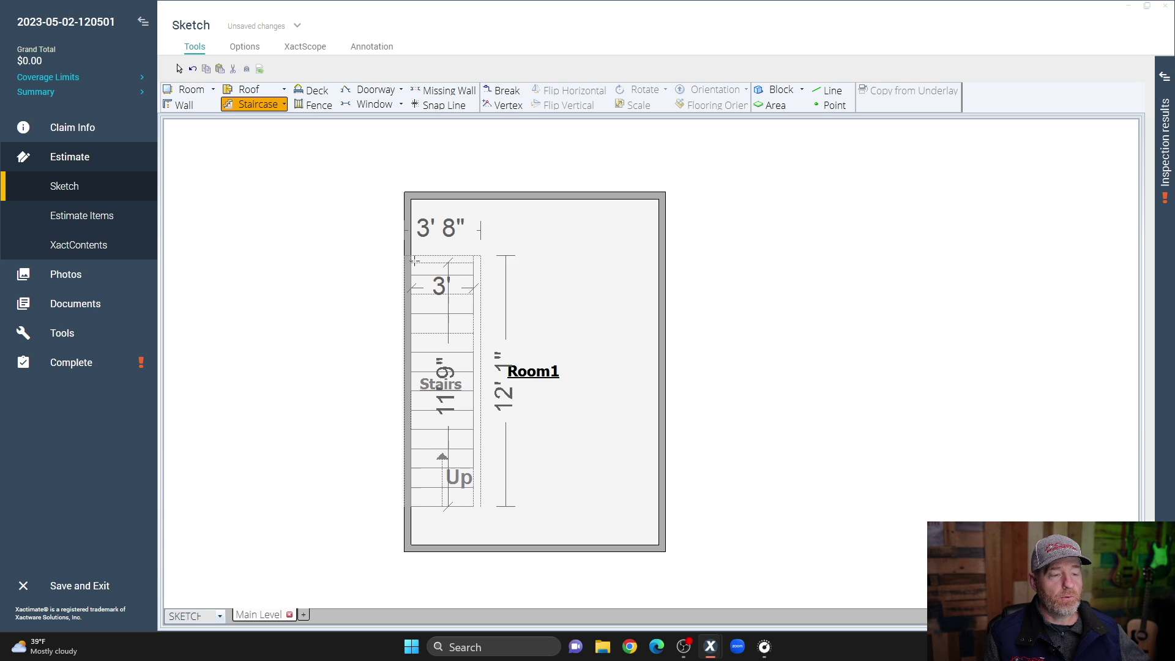
key("Escape")
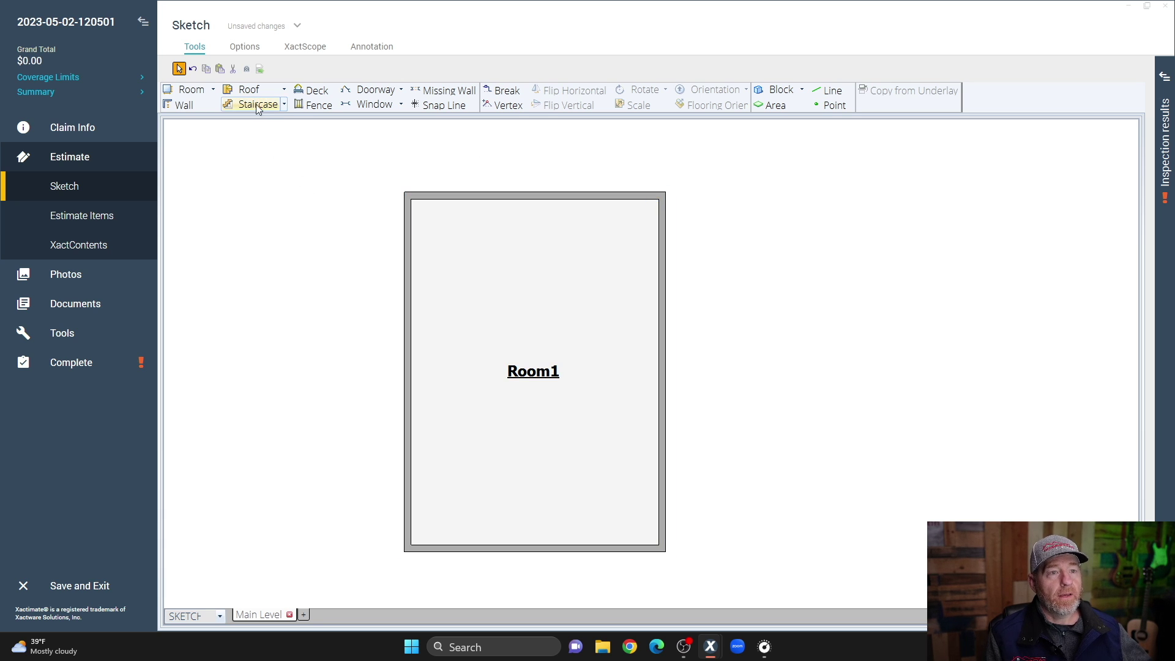
left_click(284, 104)
left_click(272, 143)
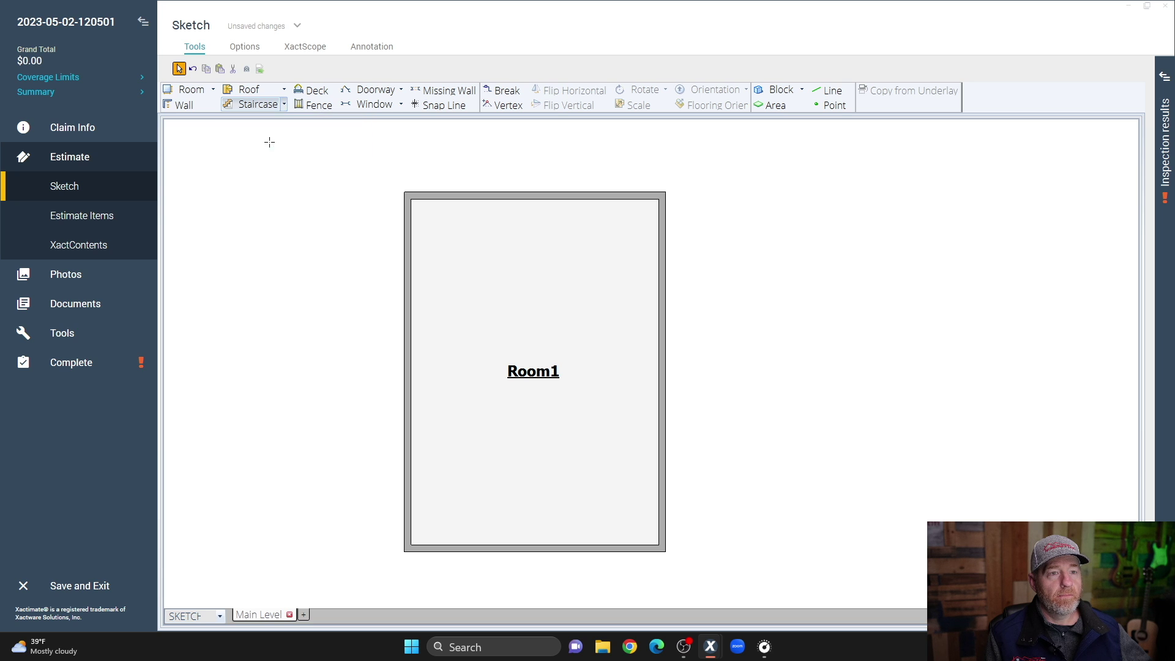
left_click(340, 235)
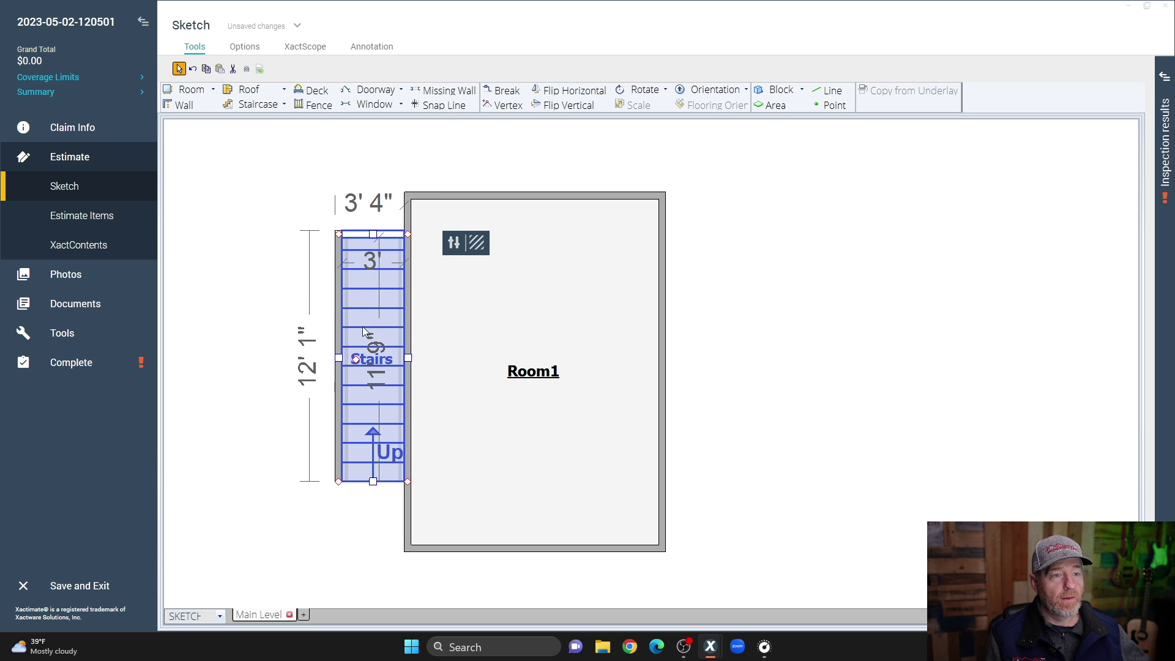
- Delete the staircase, switch the stair type to Custom, and cancel the placement preview
key("Delete")
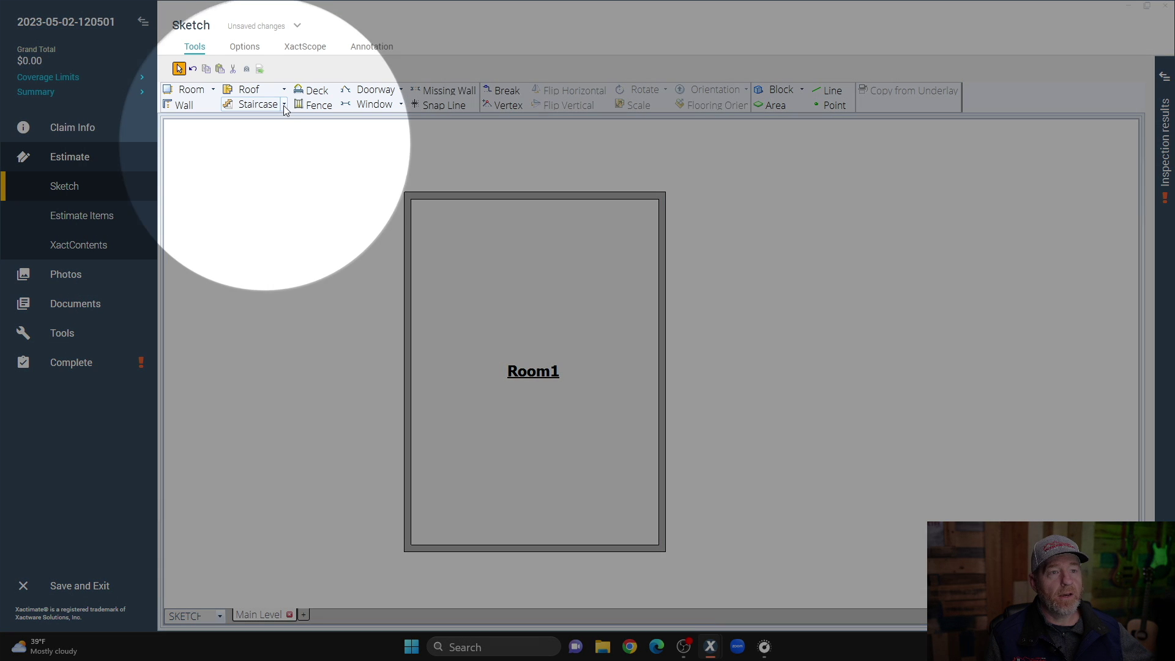
left_click(284, 105)
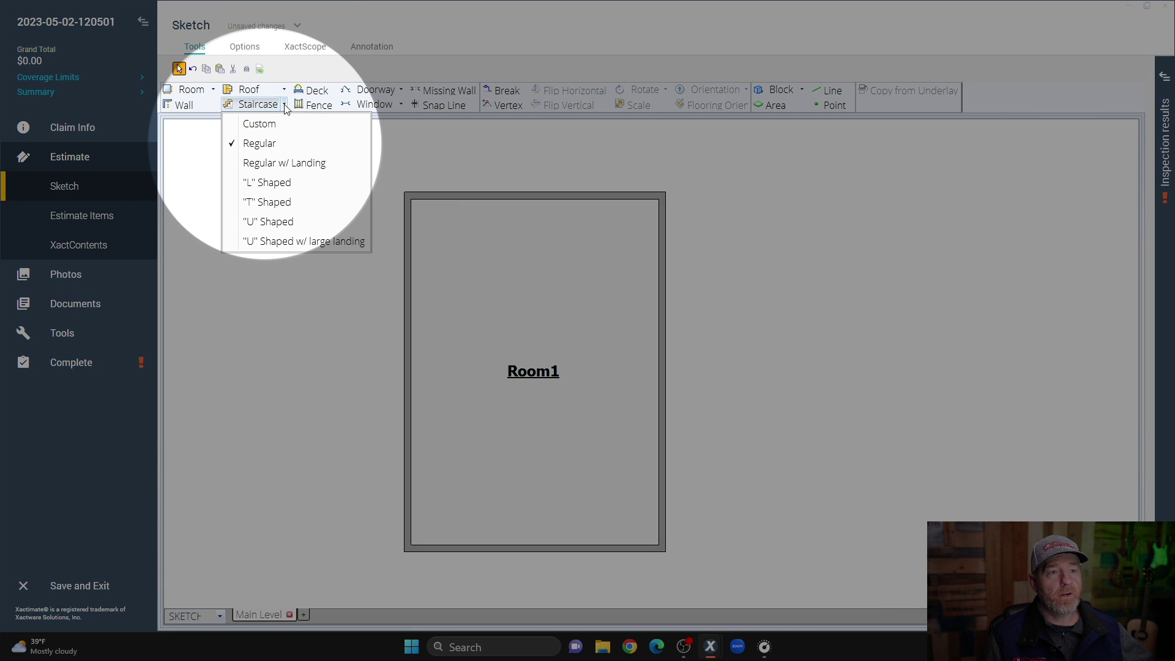
left_click(254, 124)
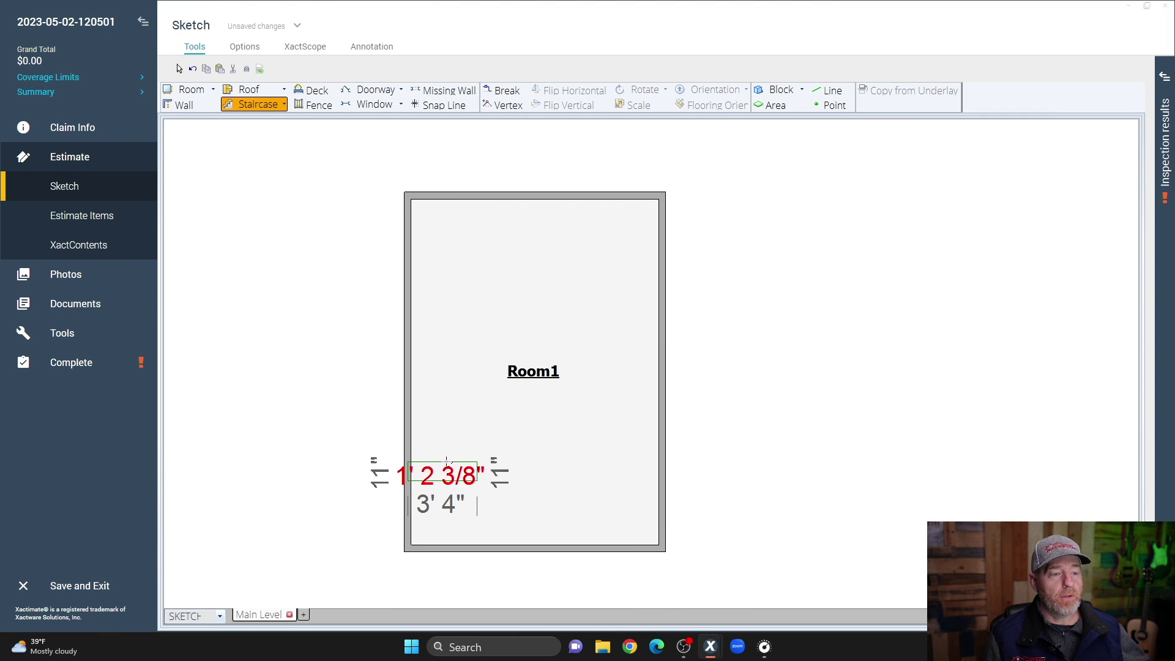
key("Escape")
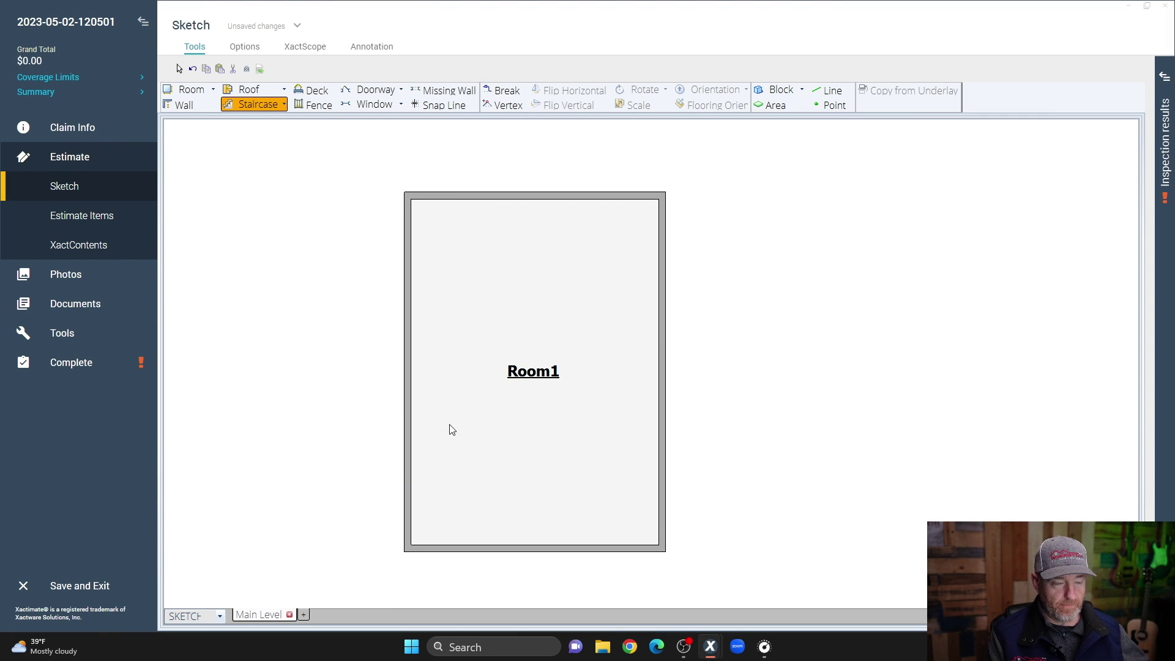
key("Escape")
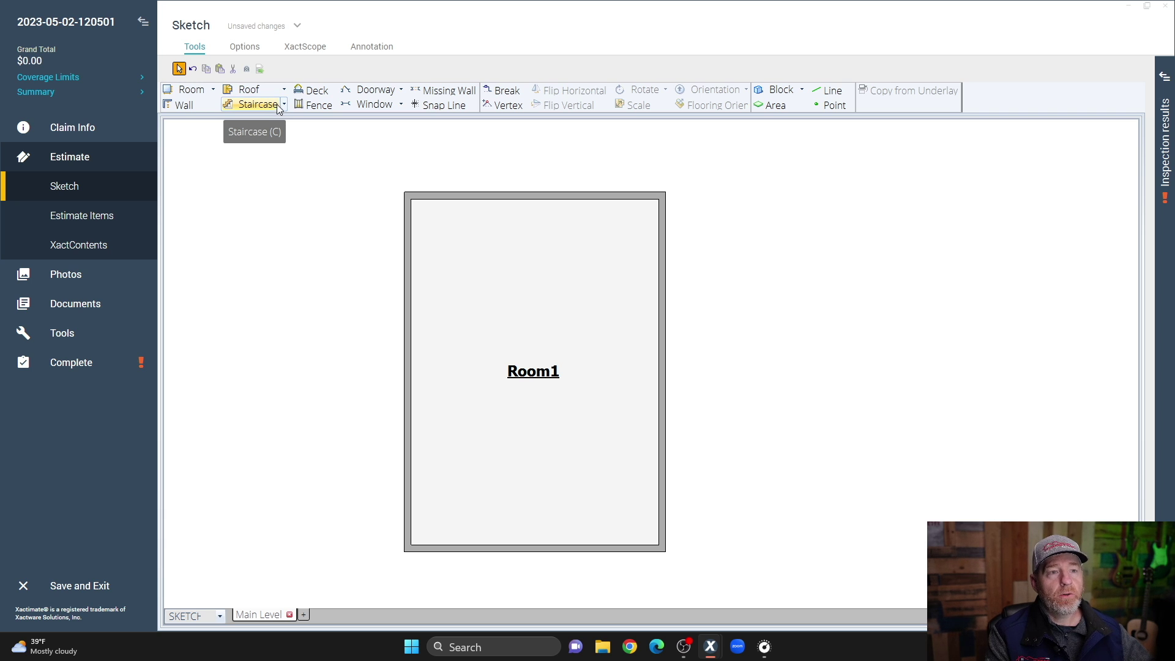
- Place a trial staircase along Room1's right wall, delete it, and restart a 3' 4" stair
left_click(445, 459)
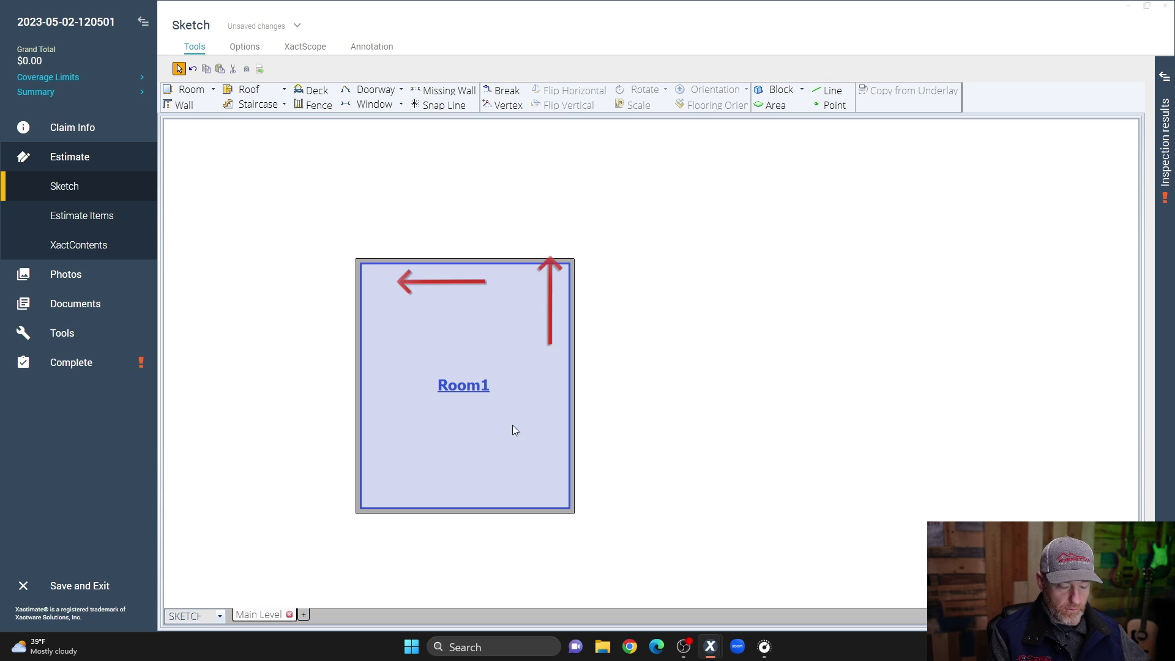
key("s")
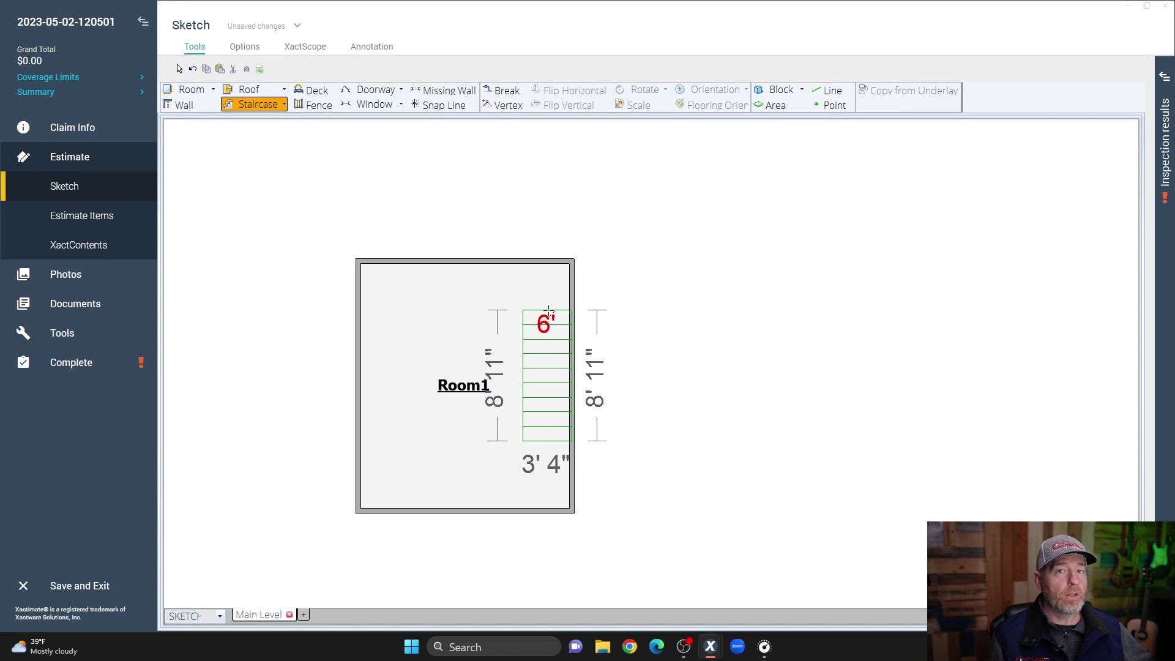
left_click(549, 311)
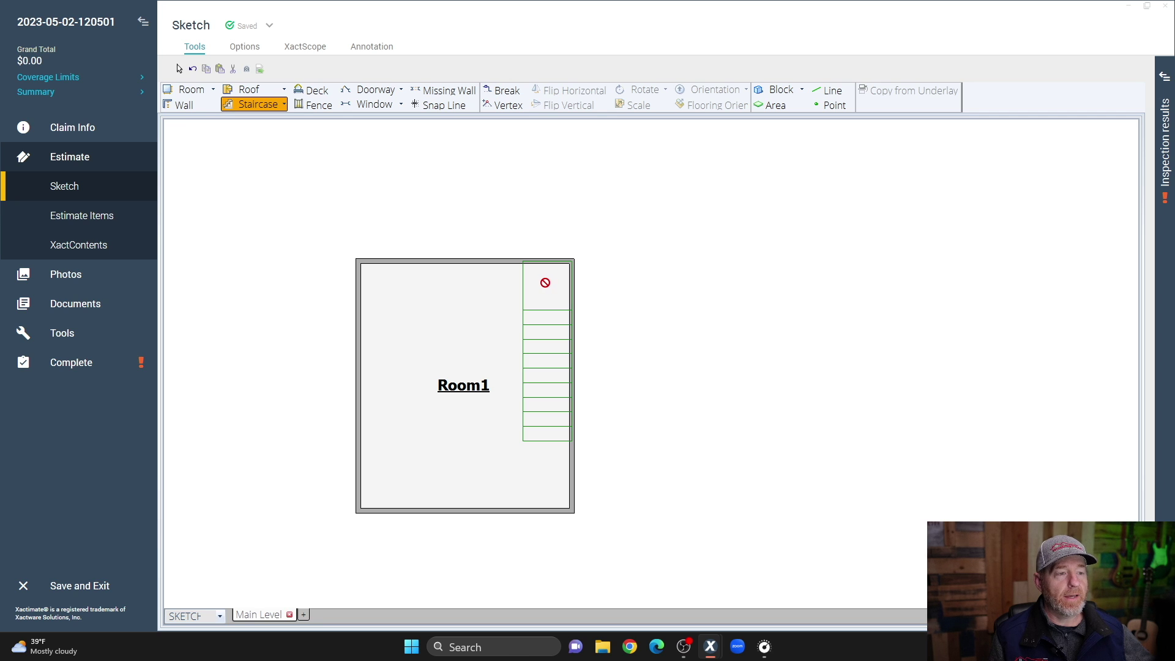
key("Escape")
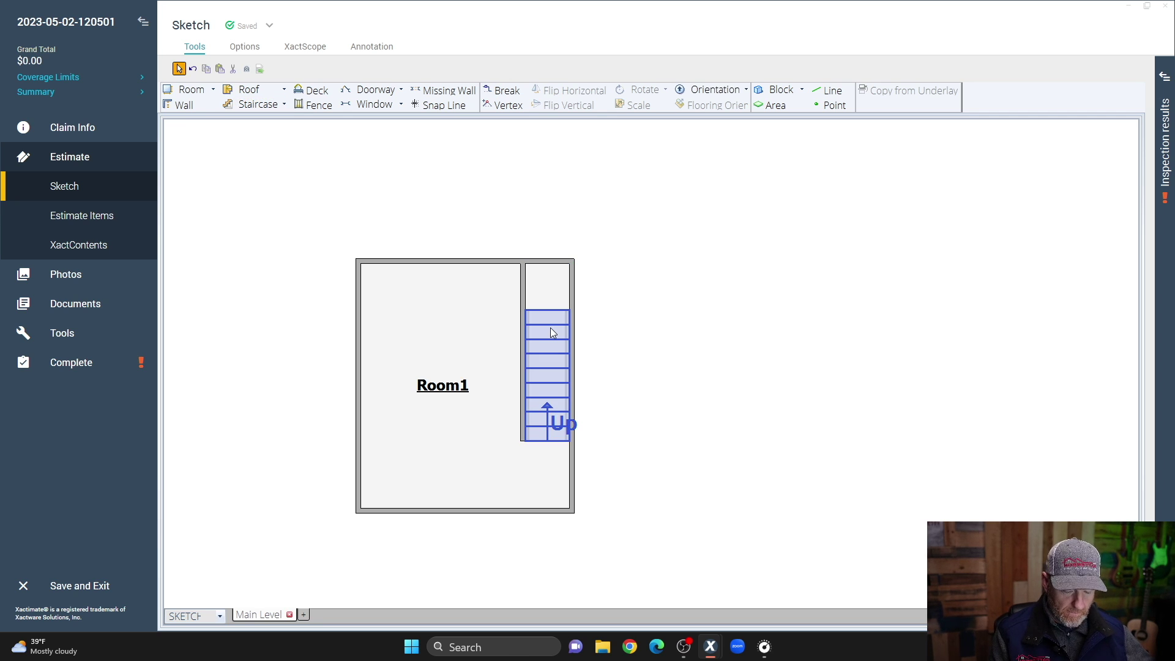
key("Delete")
left_click(545, 415)
- Draw a 3' 4" run up the right wall, a 6' 8" top landing, and a parallel return run
key("space")
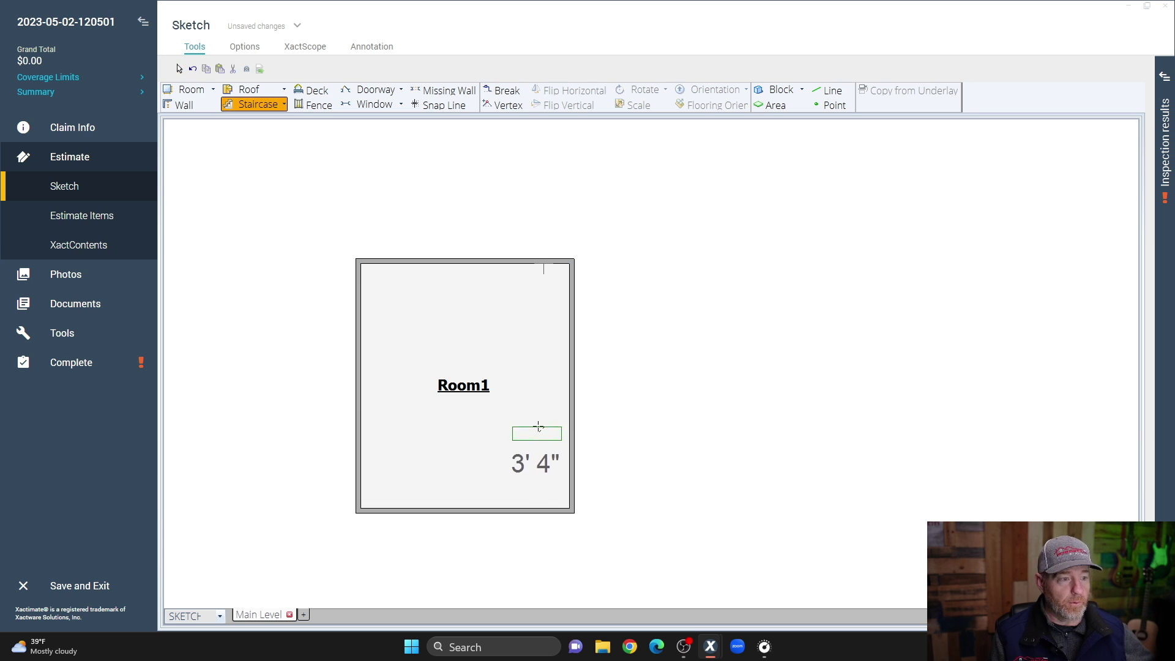
left_click_drag(542, 459, 547, 315)
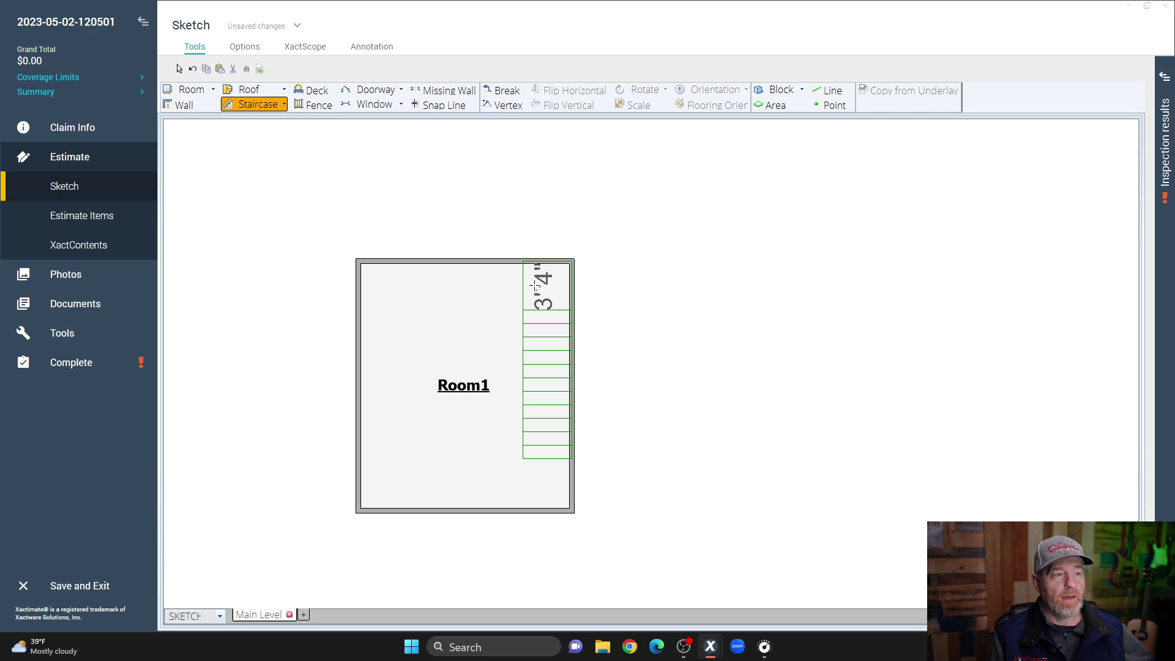
left_click_drag(528, 285, 476, 288)
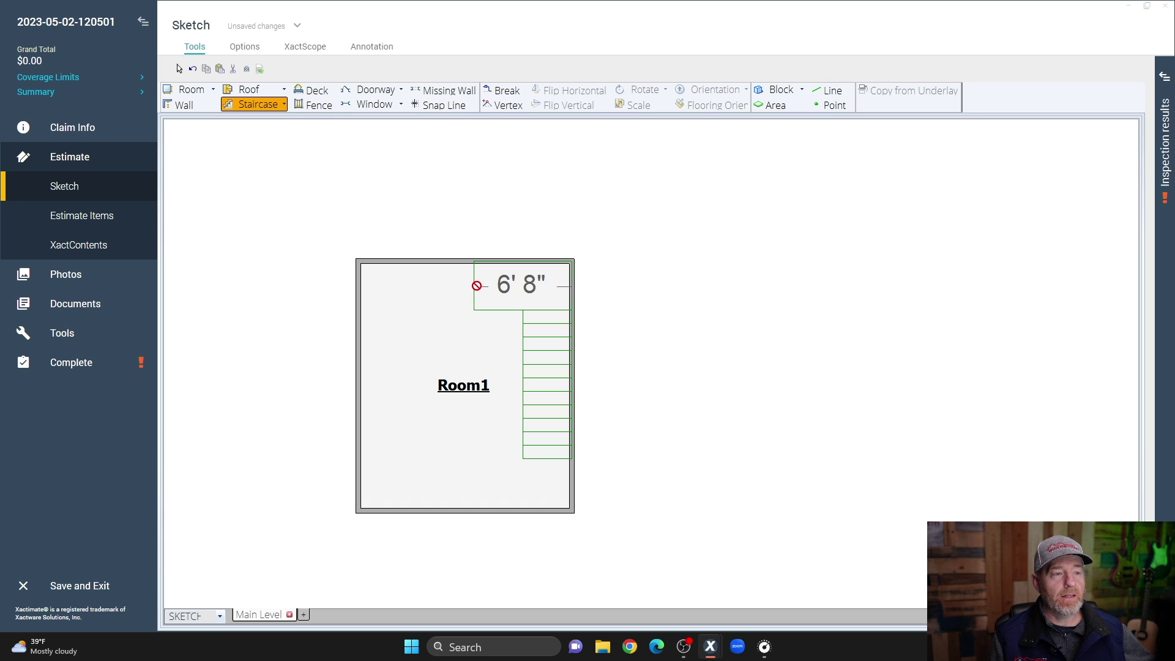
mouse_move(477, 286)
left_mouse_down()
mouse_move(496, 321)
mouse_move(500, 449)
left_mouse_up()
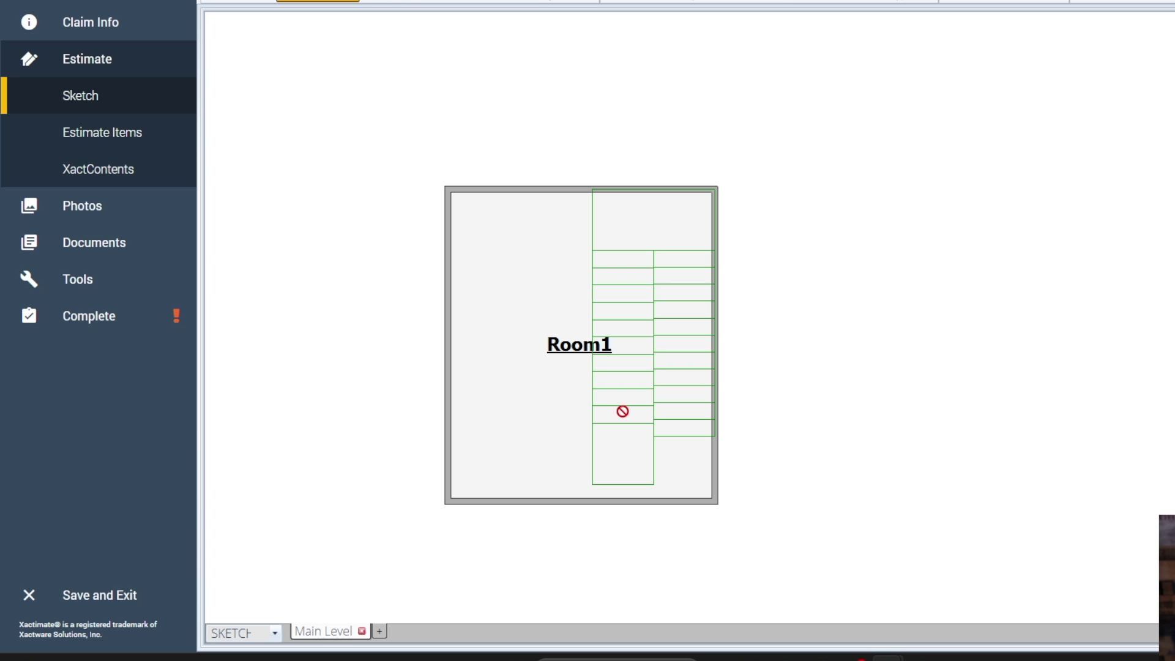
- Finish the switchback stairs, check them in 3D, then delete them and begin a new staircase
left_click(625, 464)
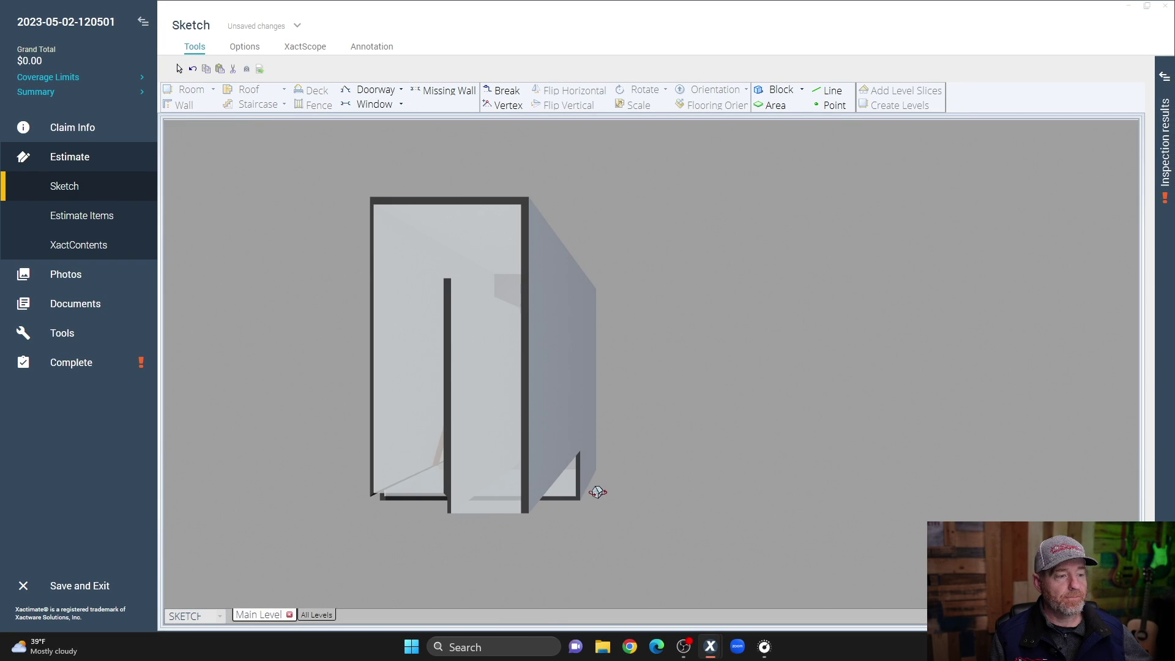
mouse_move(598, 485)
left_mouse_down()
mouse_move(698, 349)
mouse_move(635, 380)
mouse_move(698, 422)
mouse_move(763, 375)
mouse_move(656, 383)
left_mouse_up()
key("Escape")
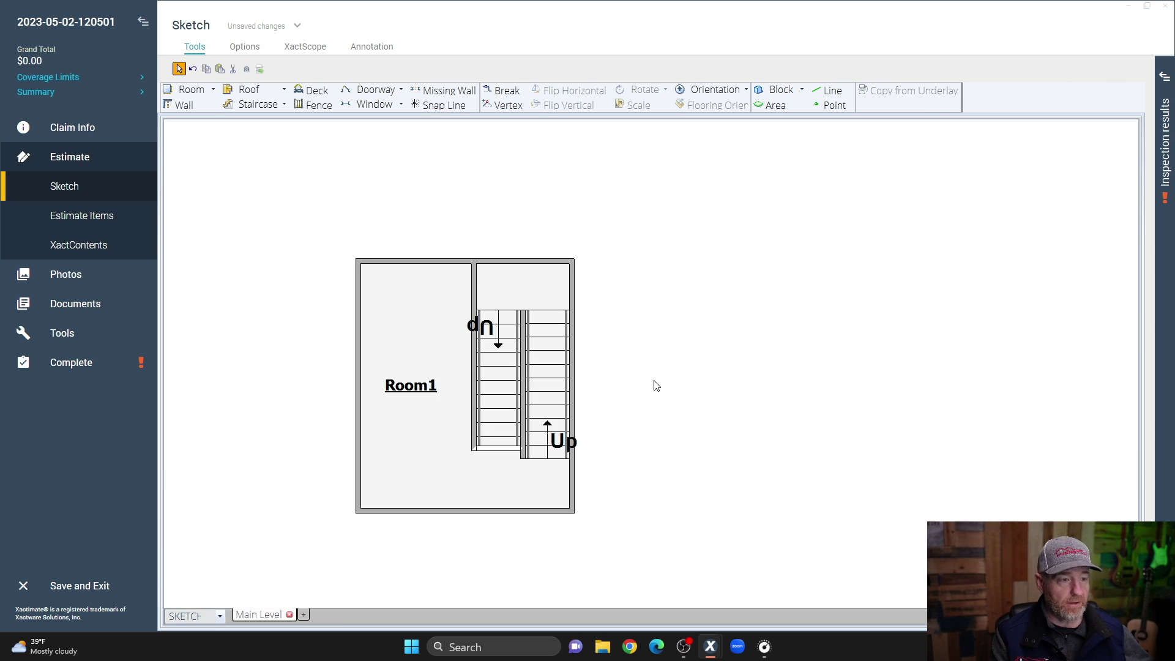
left_click(546, 381)
double_click(544, 447)
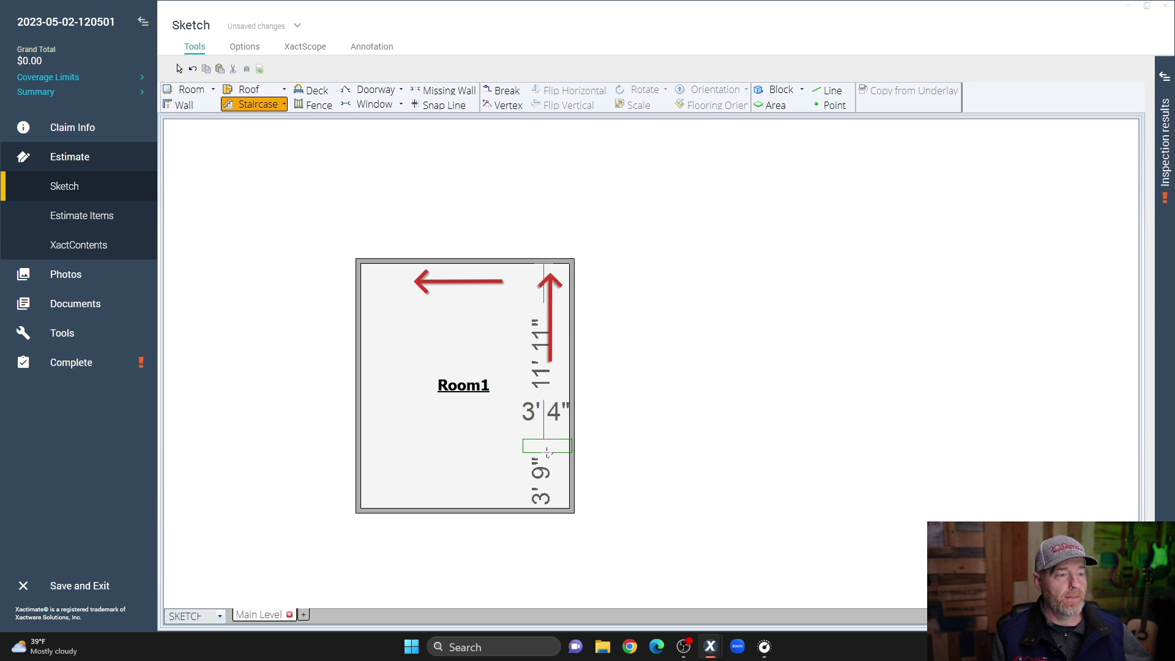
- Draw an L-shaped staircase up Room1's right wall, turning at a top-right landing toward the left wall
mouse_move(547, 452)
left_mouse_down()
mouse_move(547, 465)
mouse_move(547, 314)
left_mouse_up()
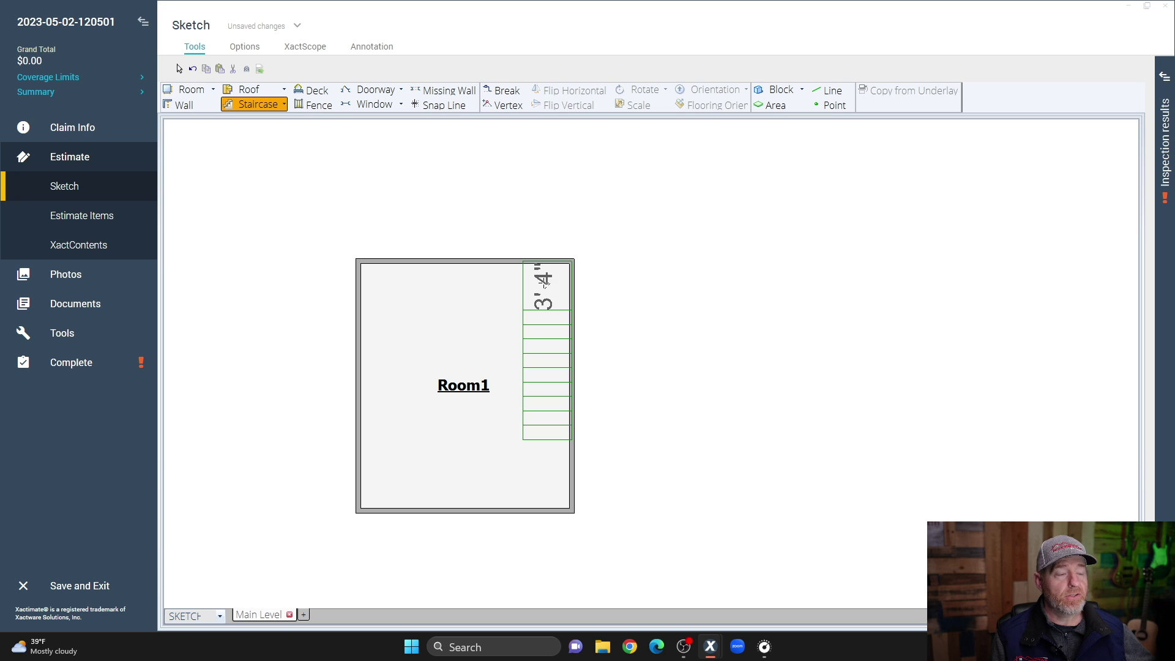
left_click_drag(544, 283, 541, 283)
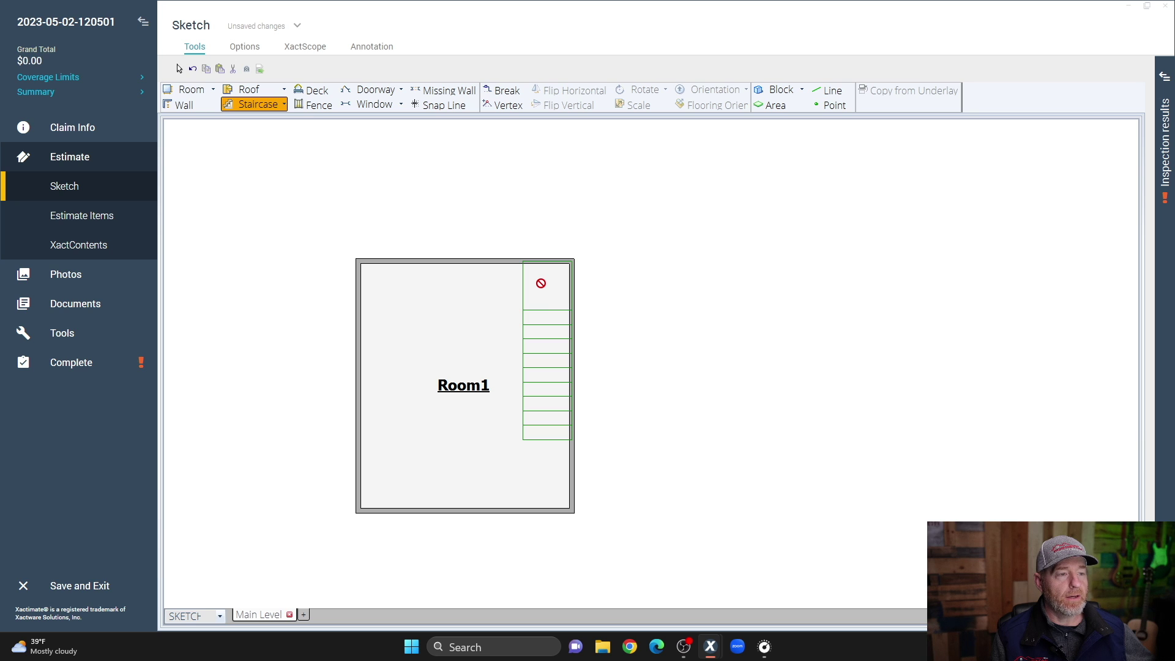
left_click_drag(541, 283, 548, 282)
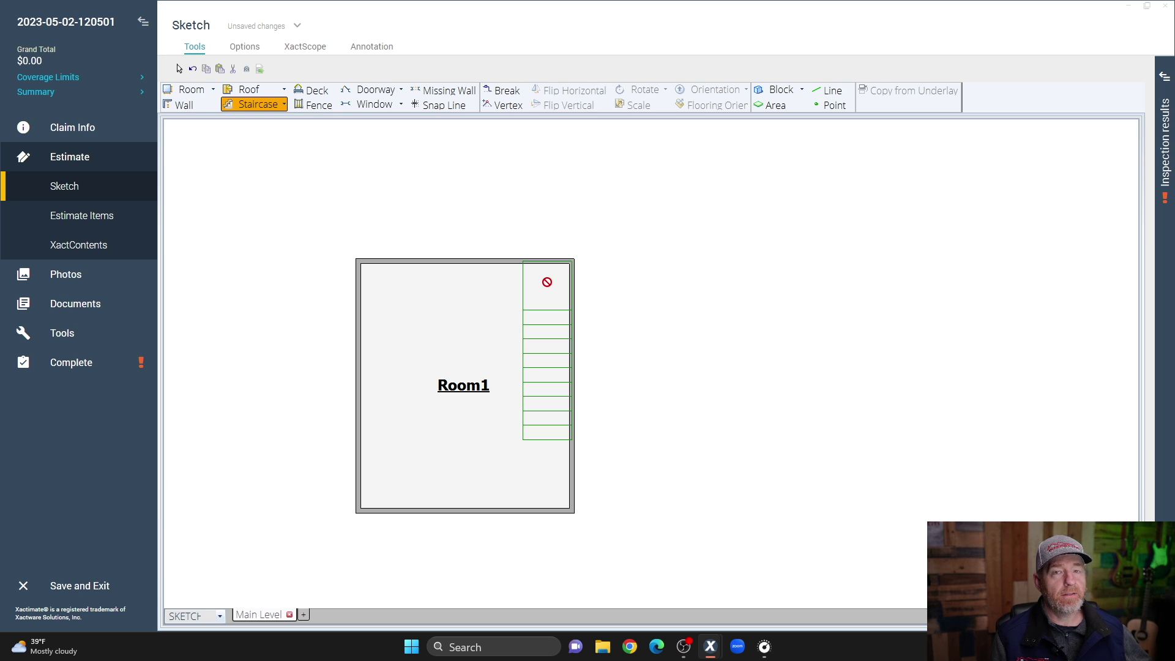
left_click_drag(547, 283, 415, 288)
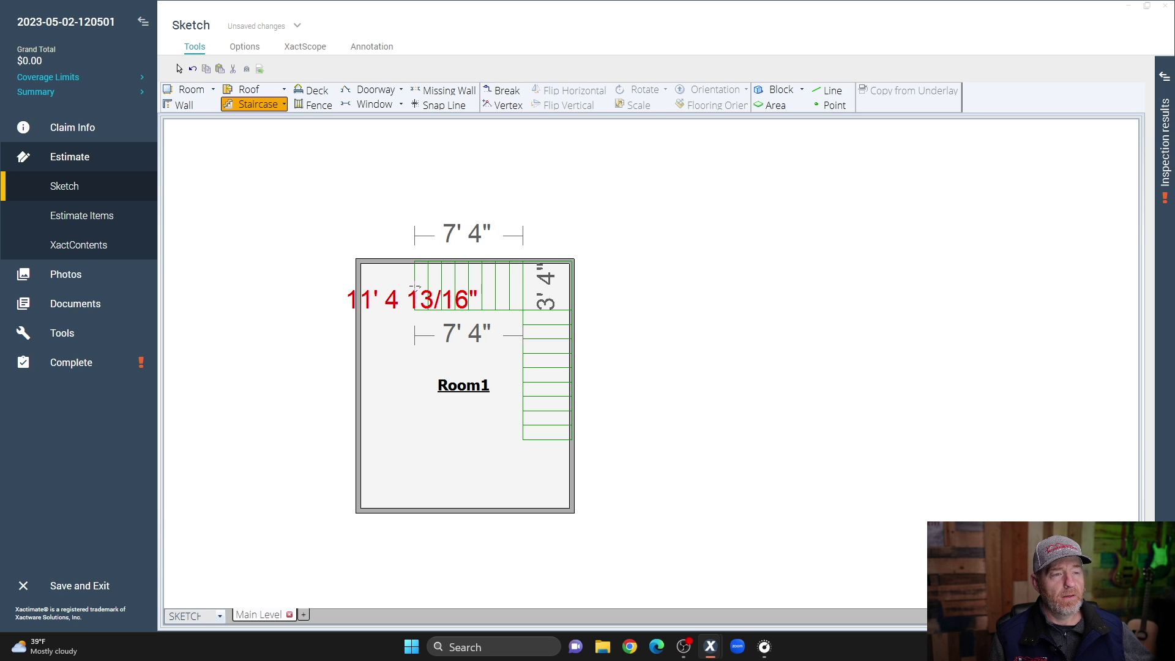
left_click_drag(415, 288, 416, 285)
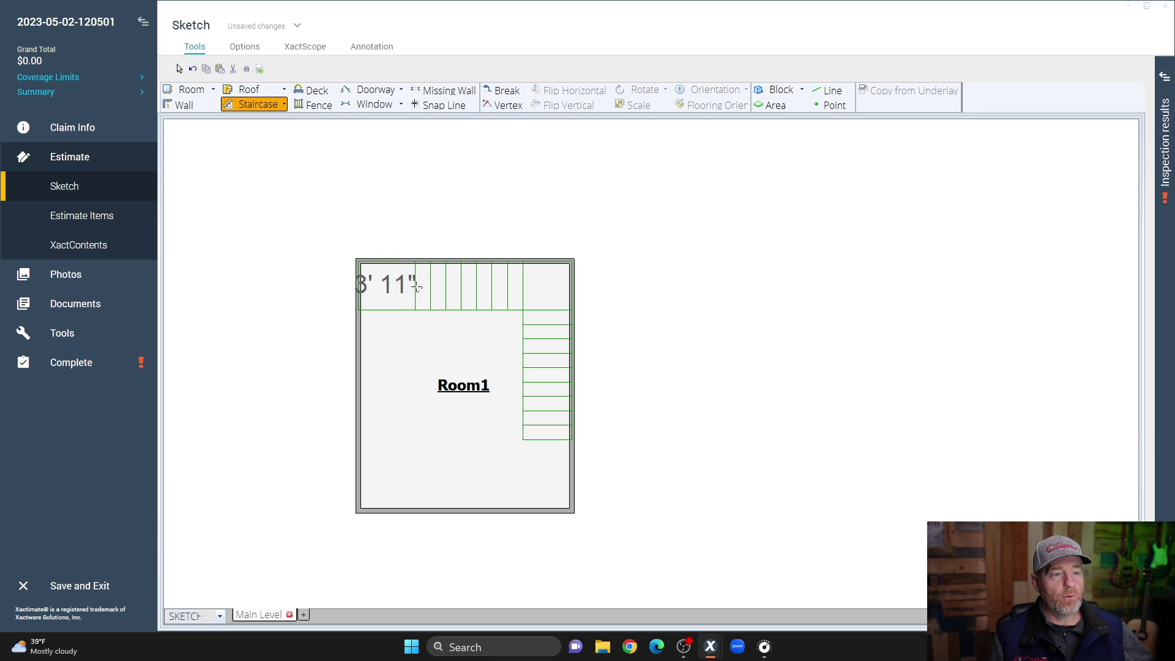
left_click(420, 284)
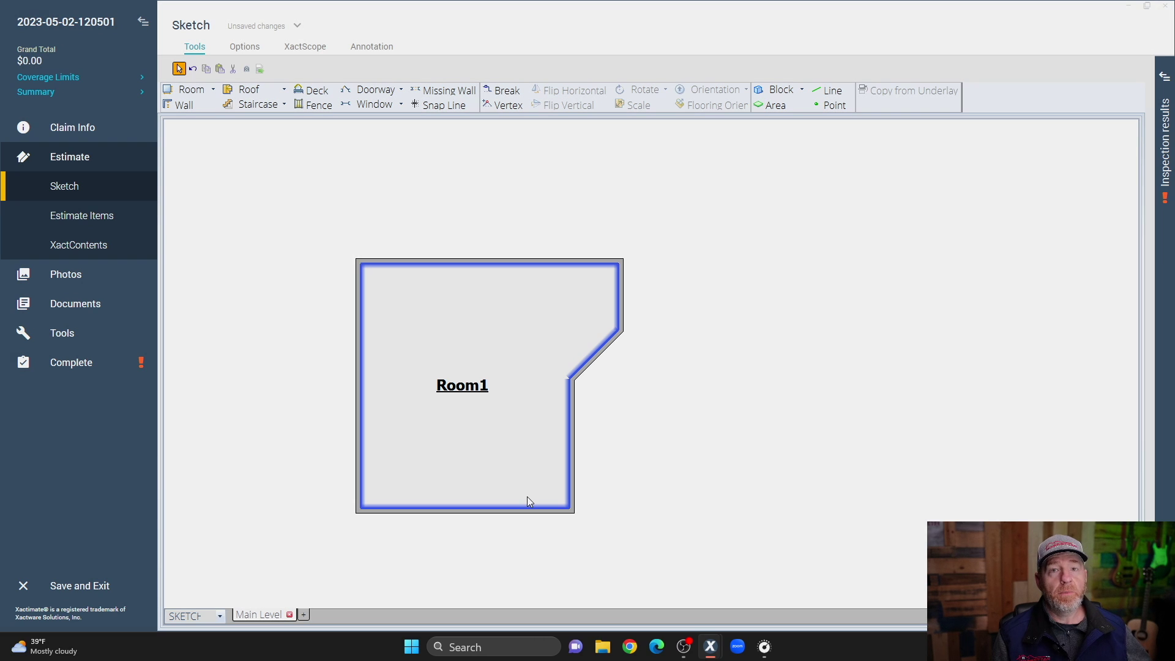
- Deselect Room1 and start a new 3' 4"-wide staircase from the toolbar
left_click(736, 417)
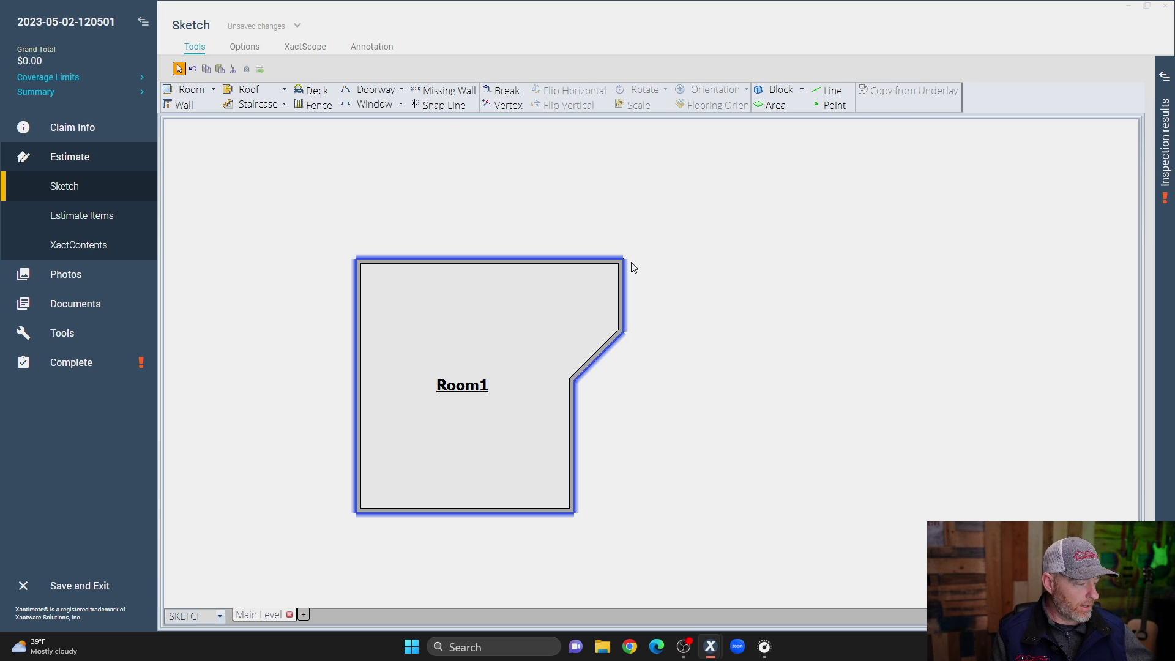
left_click(719, 282)
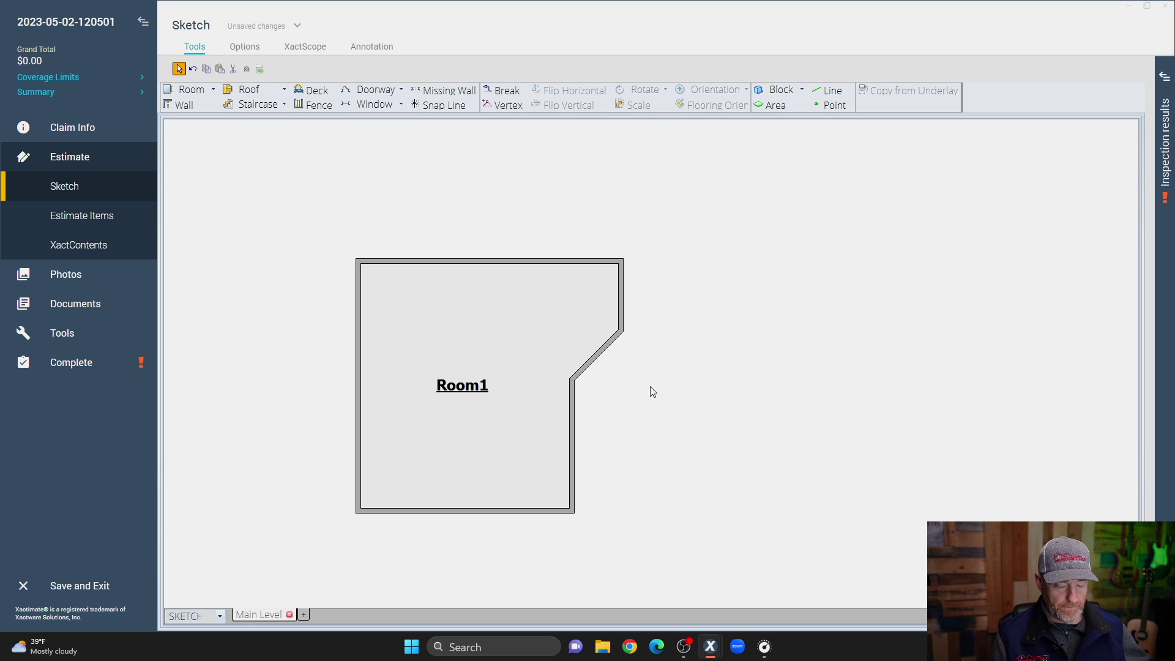
left_click(251, 104)
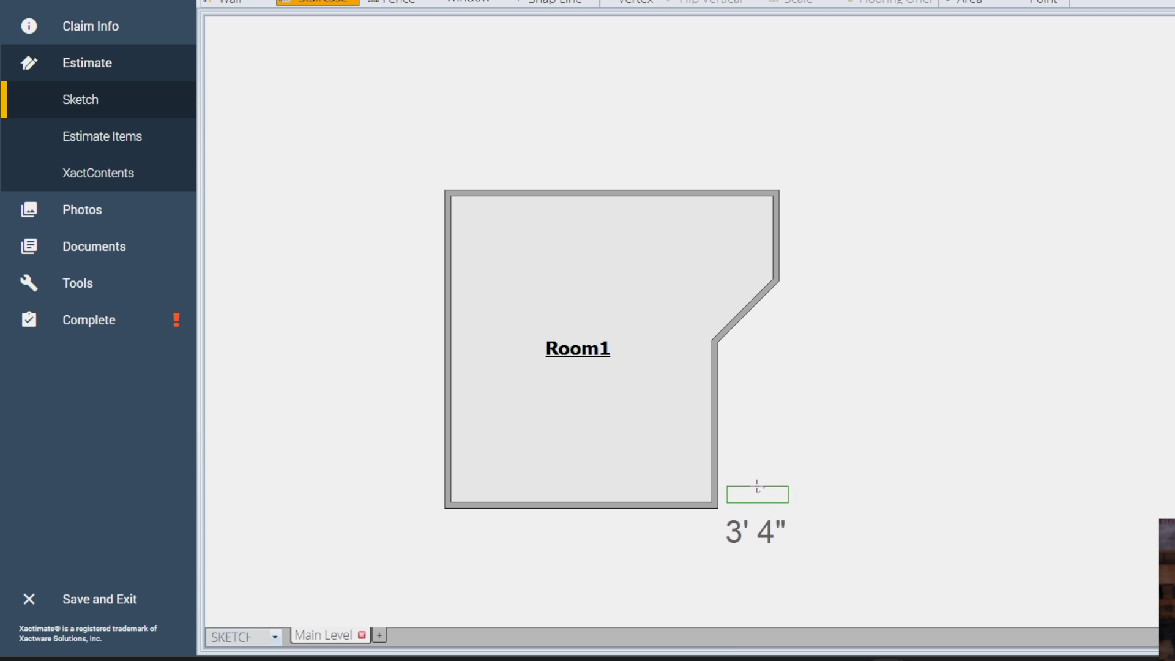
- Run stairs up outside the lower right wall, then turn them diagonally along the angled wall with a landing
left_click_drag(750, 488, 733, 350)
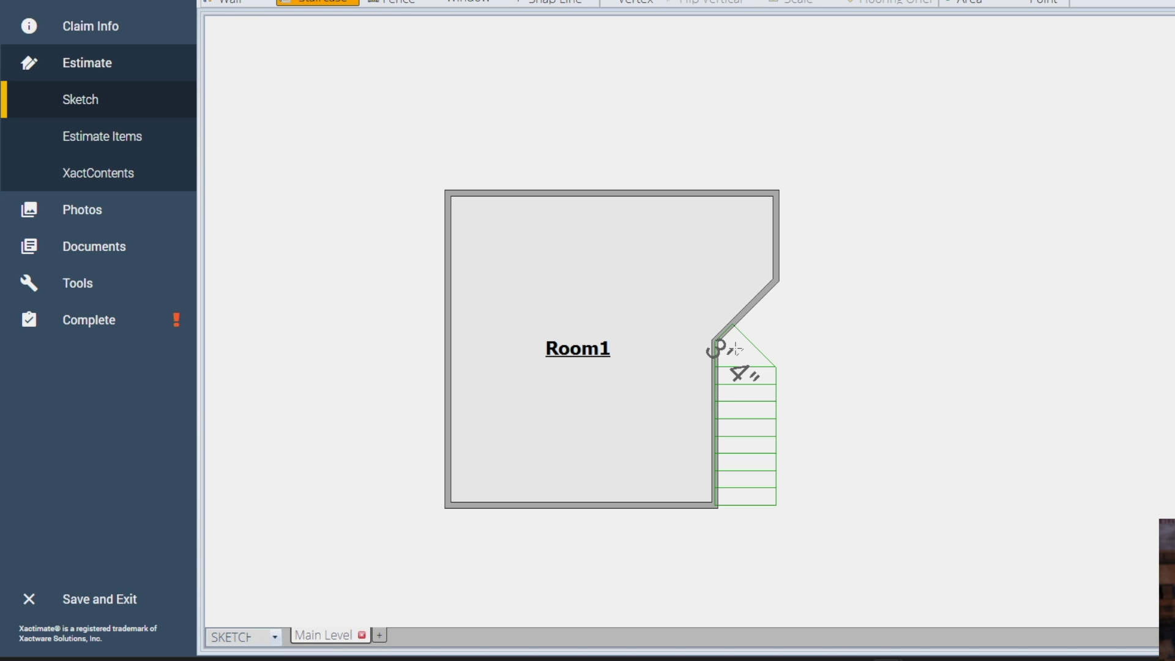
left_click_drag(734, 347, 784, 301)
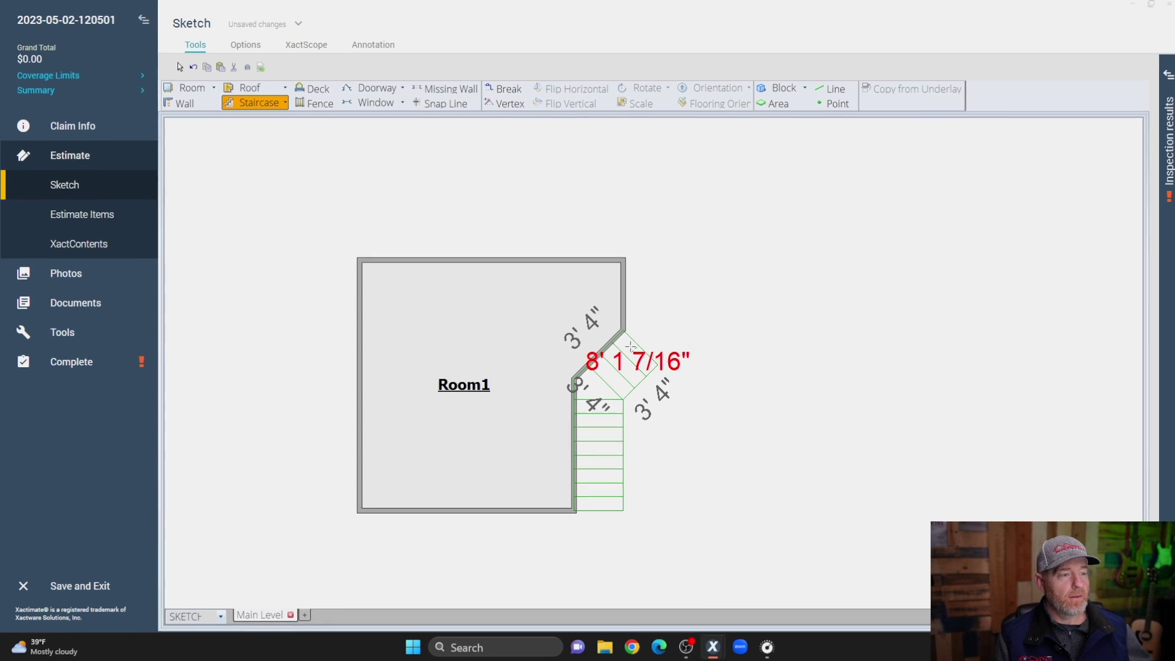
left_click_drag(631, 347, 630, 346)
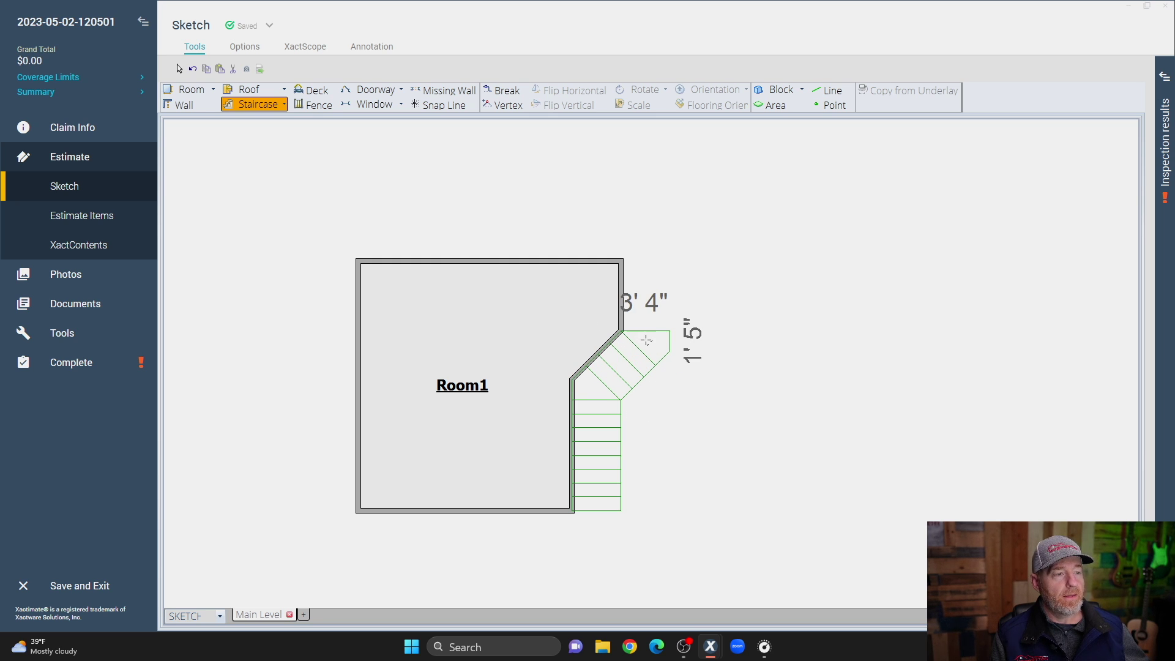
- Extend the stairs up past the angled corner and left across Room1's top, then select the top run
left_click_drag(649, 339, 652, 266)
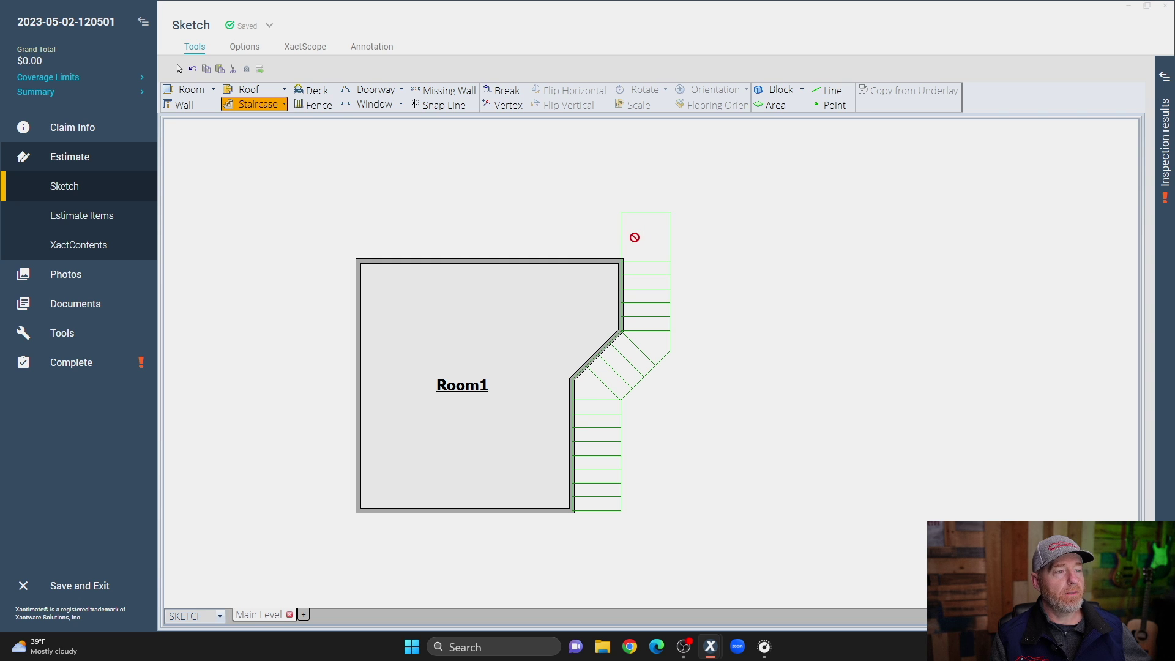
left_click_drag(632, 239, 363, 241)
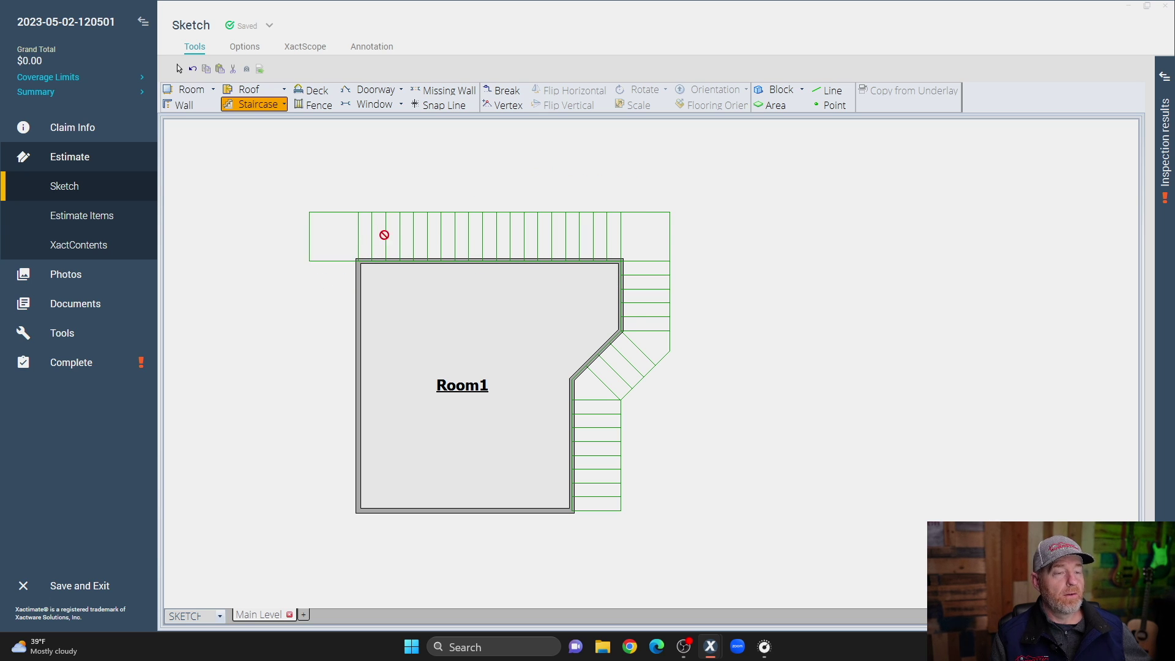
key("Escape")
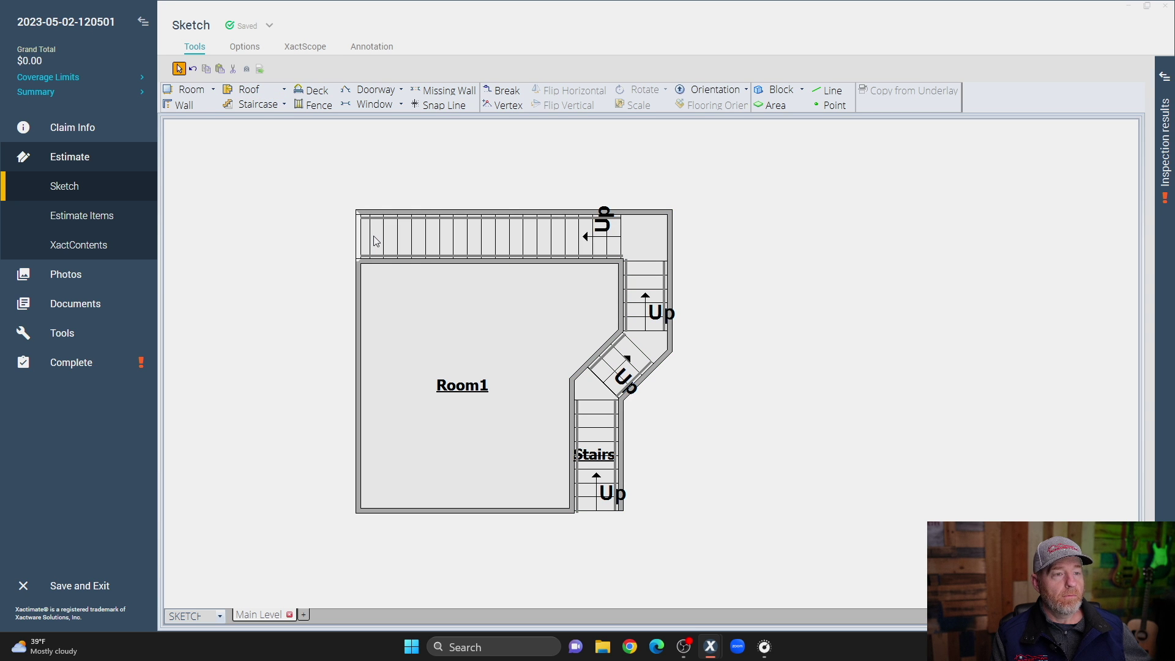
left_click(375, 240)
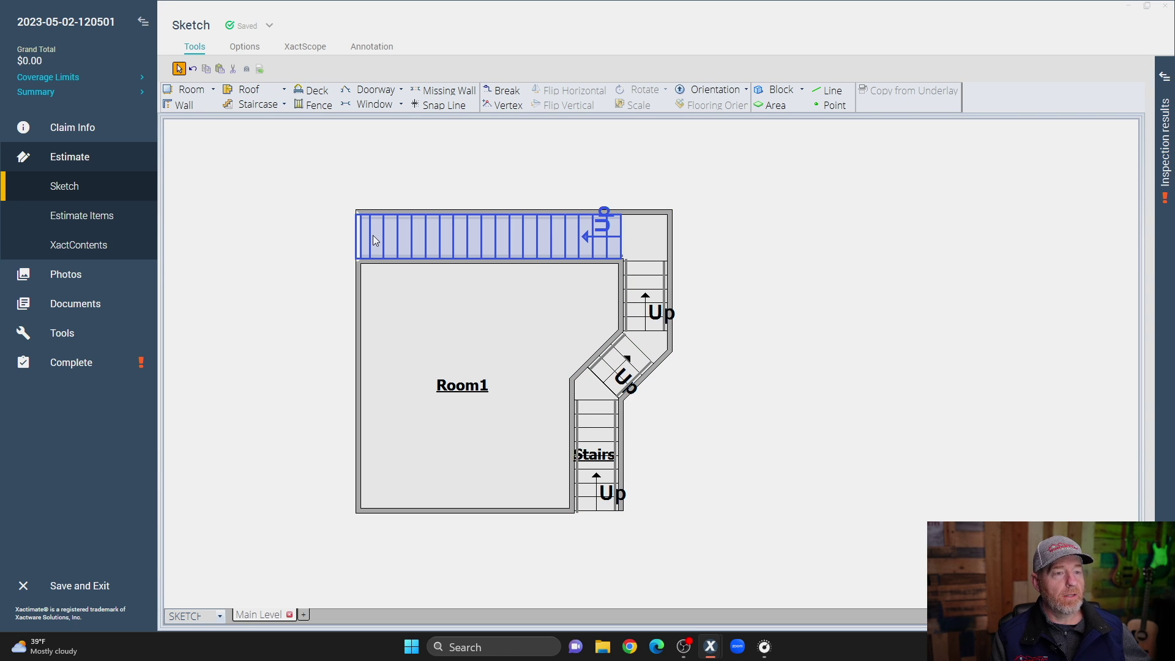